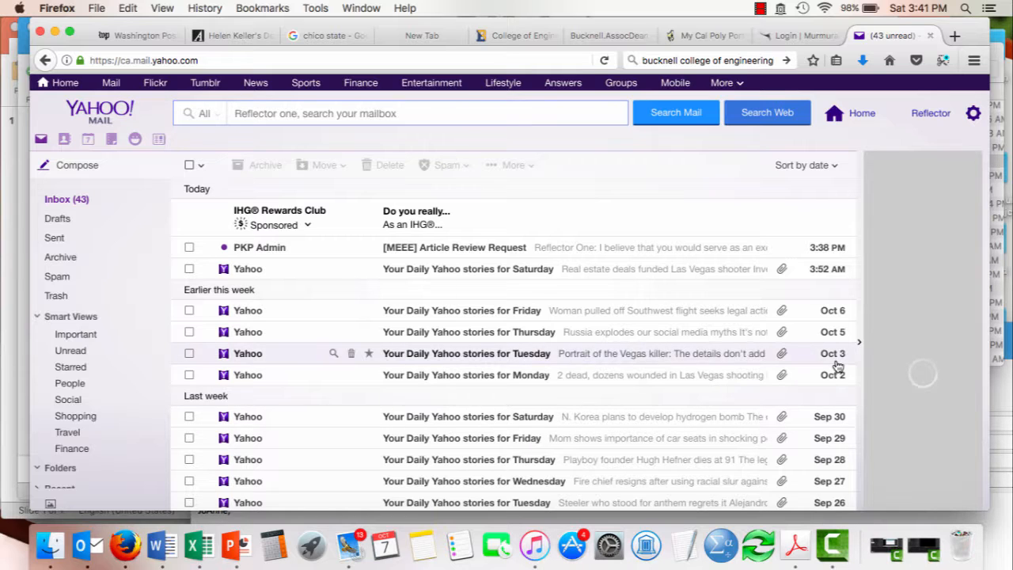
- Open the "[MEEE] Article Review Request" email and follow its submission URL to the journal's review page
click(513, 251)
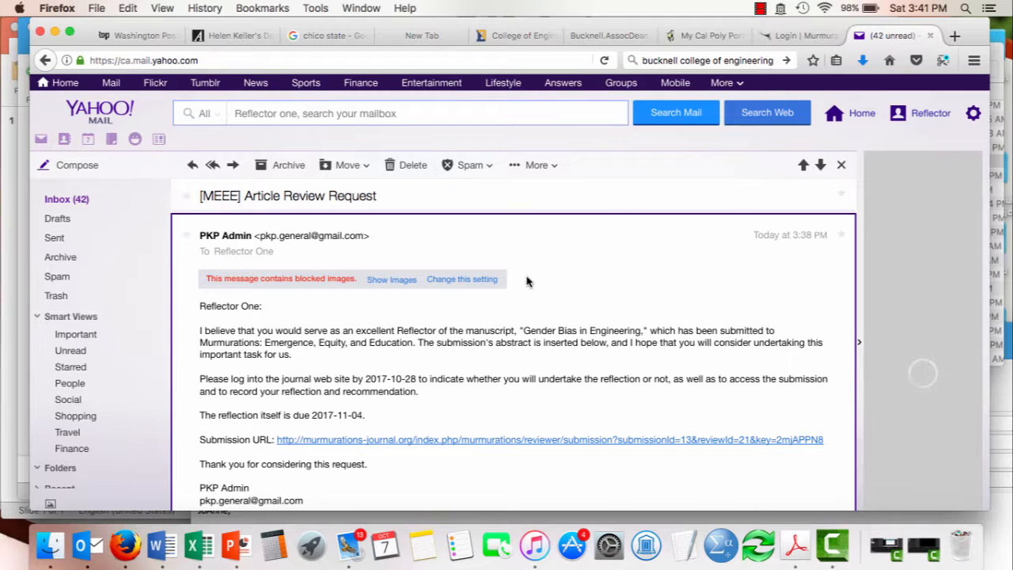
scroll(527, 281, down, 2)
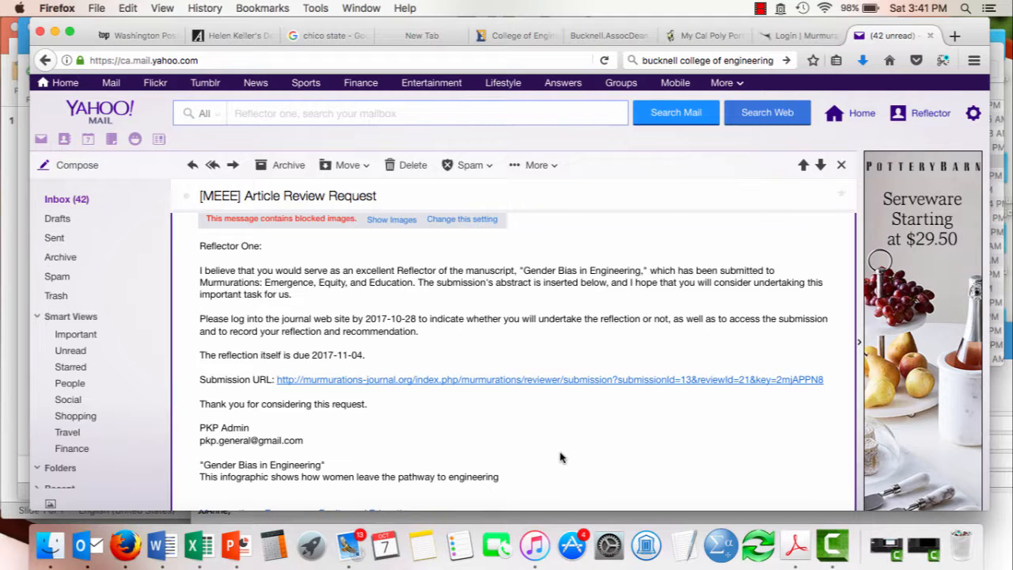
click(545, 383)
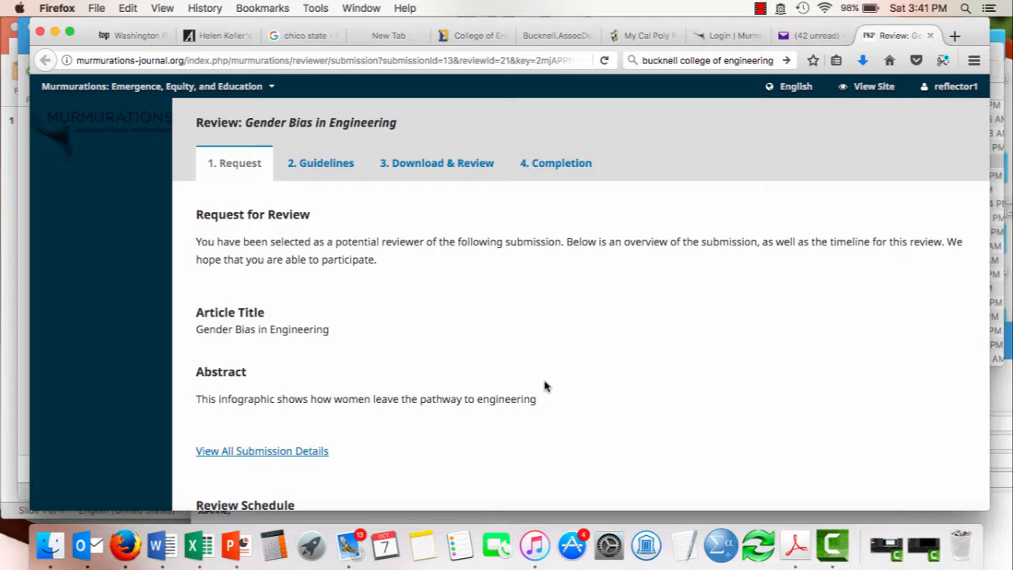
- Look over the review request and schedule, and read the About Due Dates notice
scroll(564, 341, down, 3)
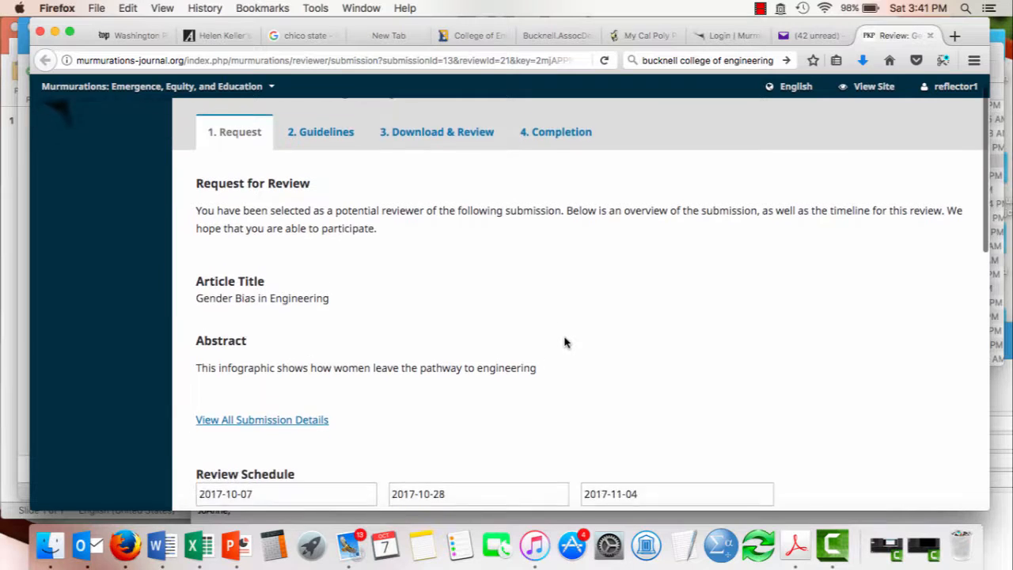
scroll(564, 342, down, 4)
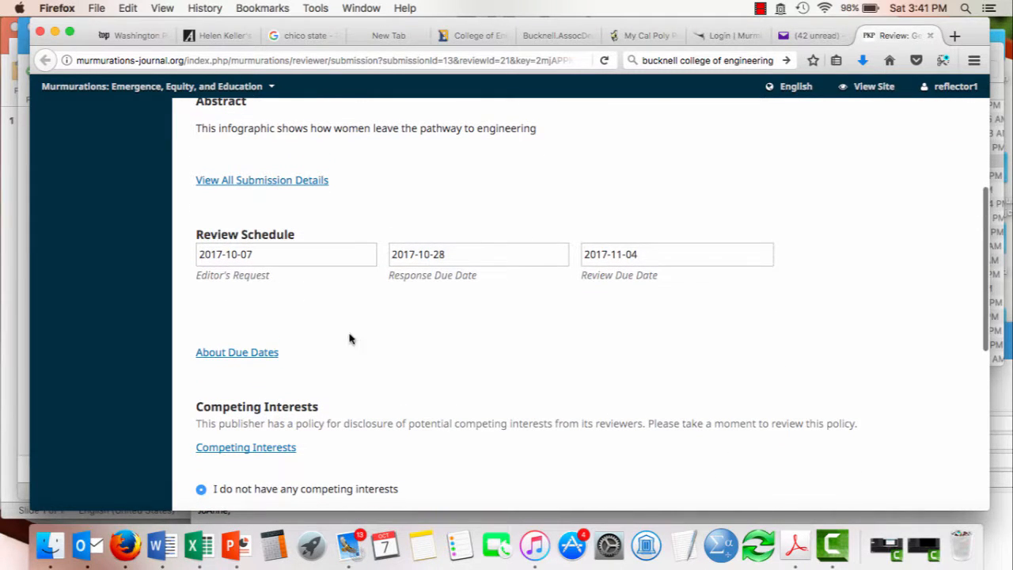
click(270, 358)
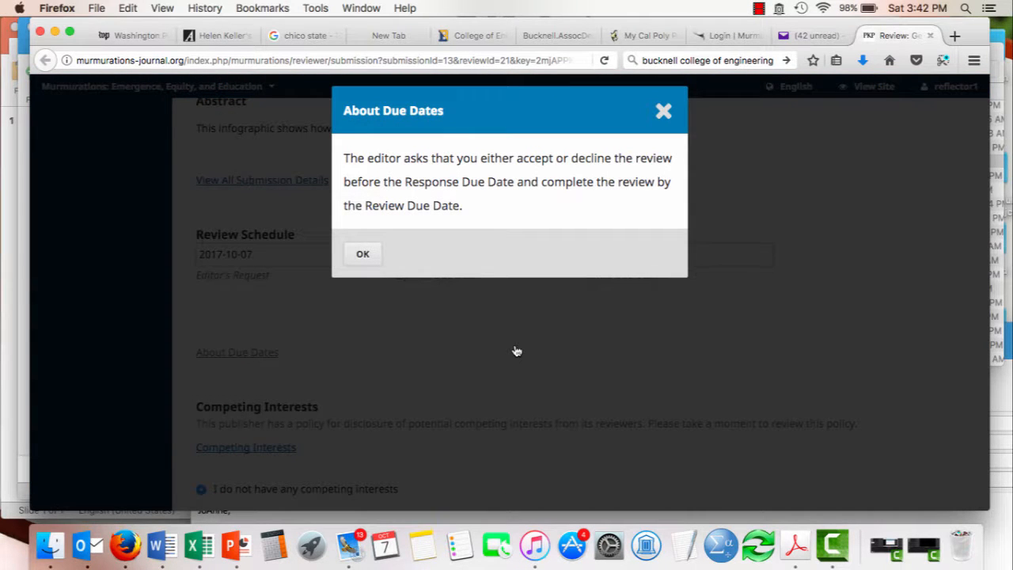
click(368, 255)
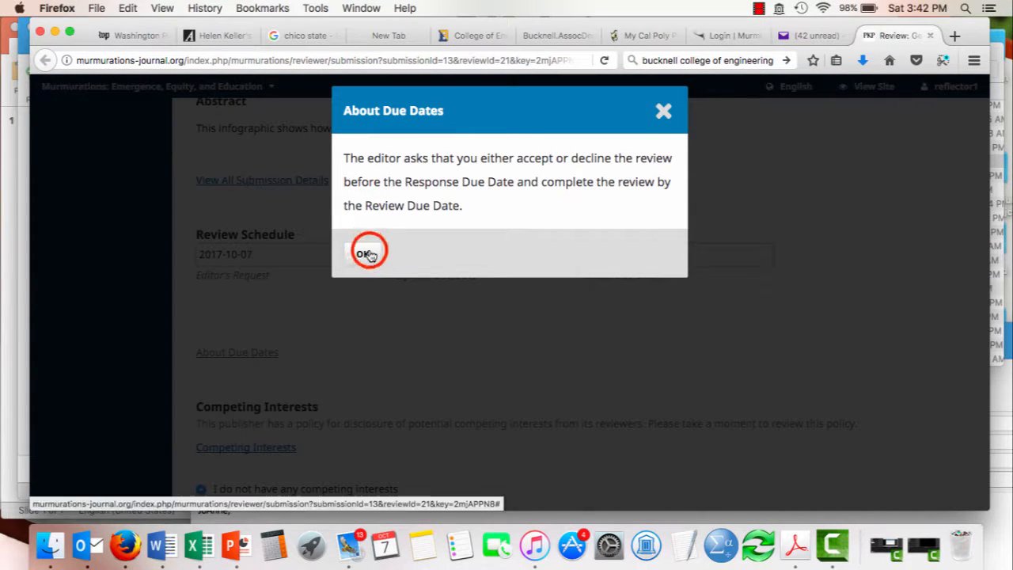
- Read the publisher's Competing Interests policy for reflectors and close it
scroll(475, 364, down, 4)
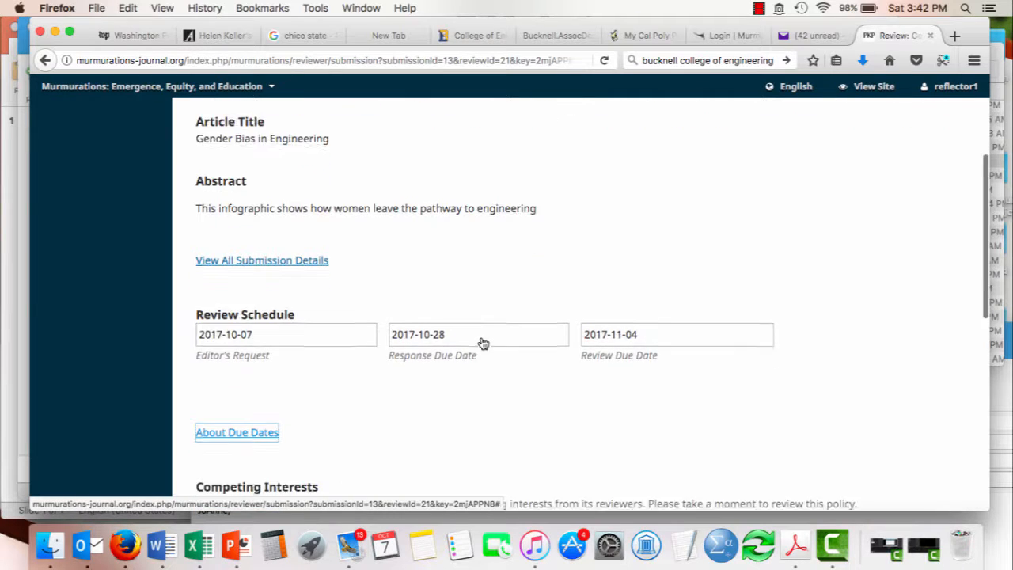
scroll(482, 341, down, 3)
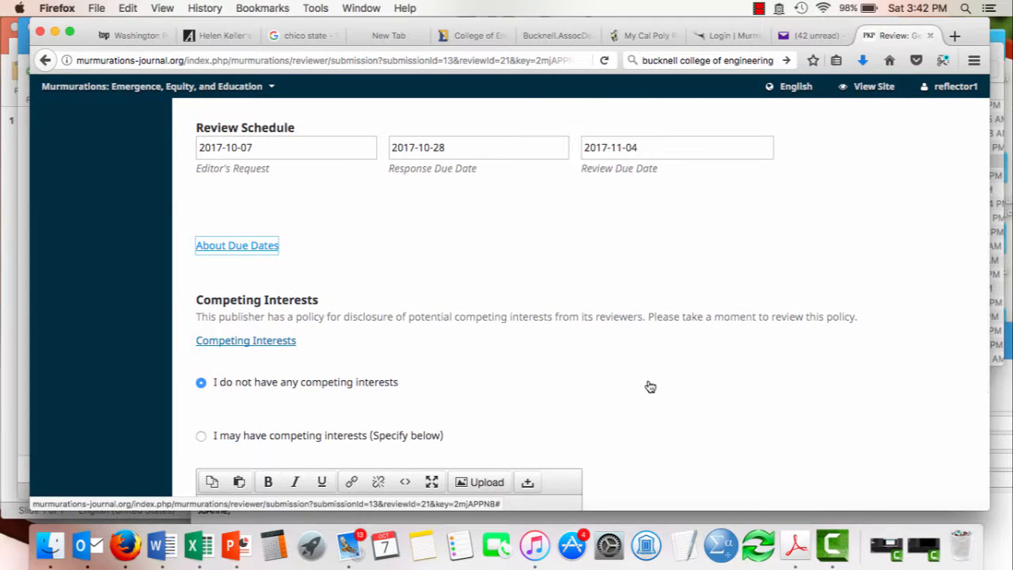
click(286, 340)
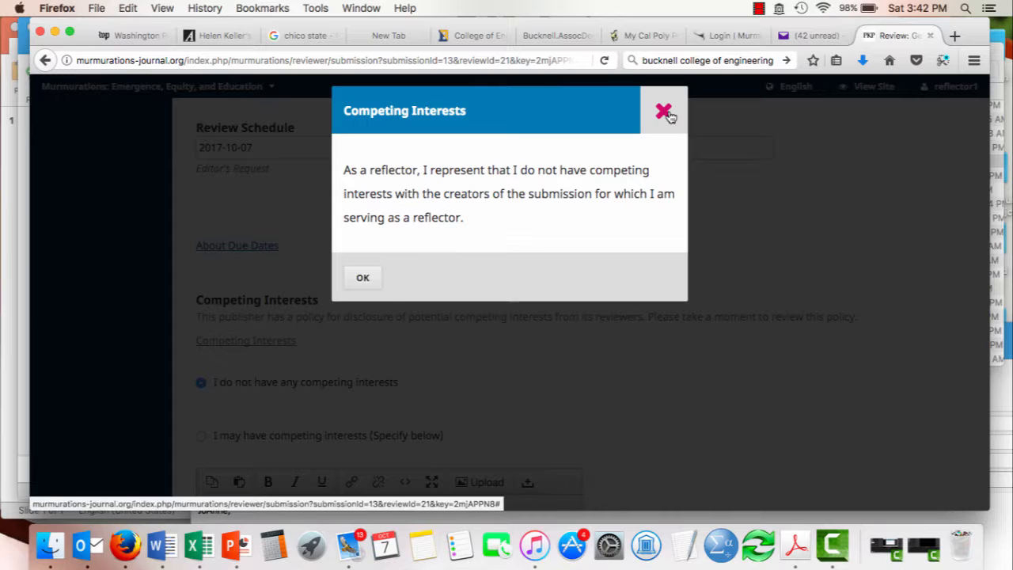
click(363, 278)
- Accept the review without declaring competing interests, and continue past the guidelines to the Download & Review stage
scroll(533, 380, down, 10)
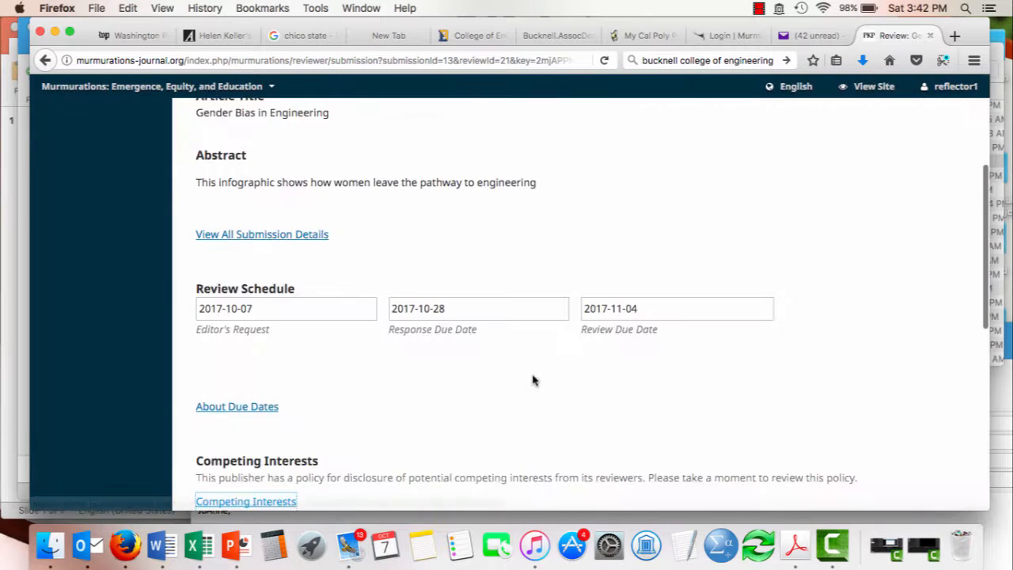
scroll(534, 381, down, 3)
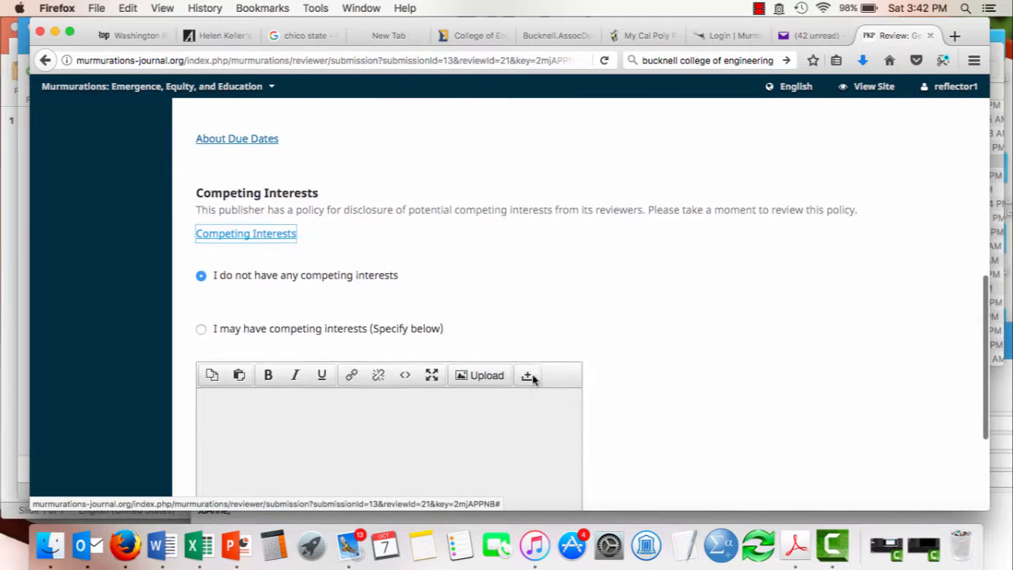
scroll(598, 316, down, 1)
scroll(598, 317, down, 3)
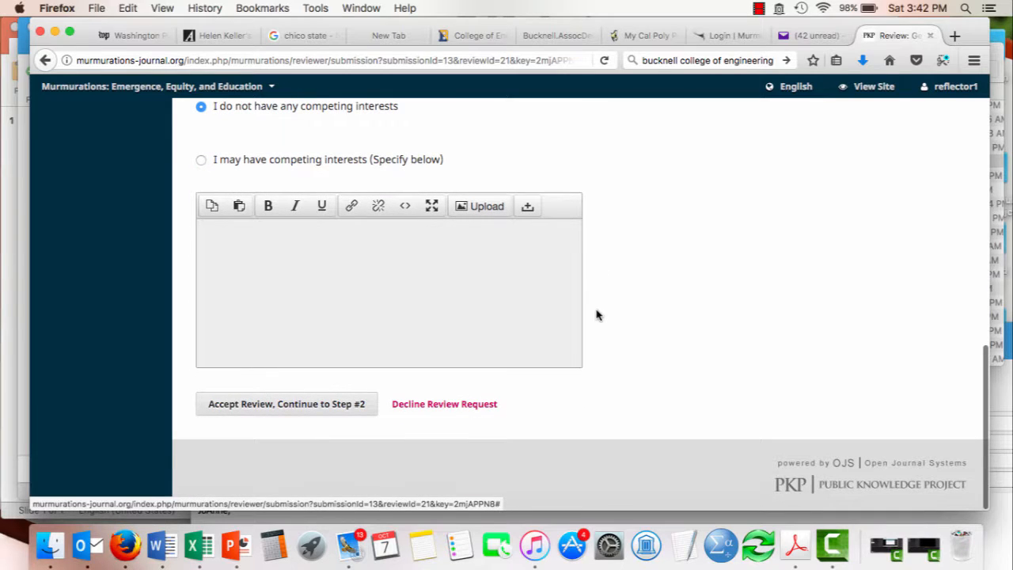
click(301, 411)
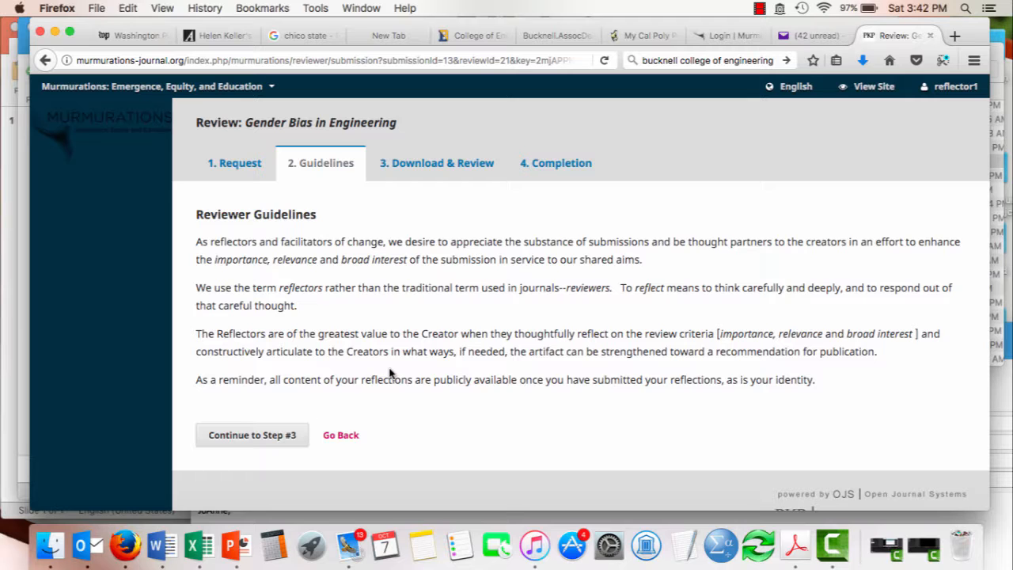
click(282, 436)
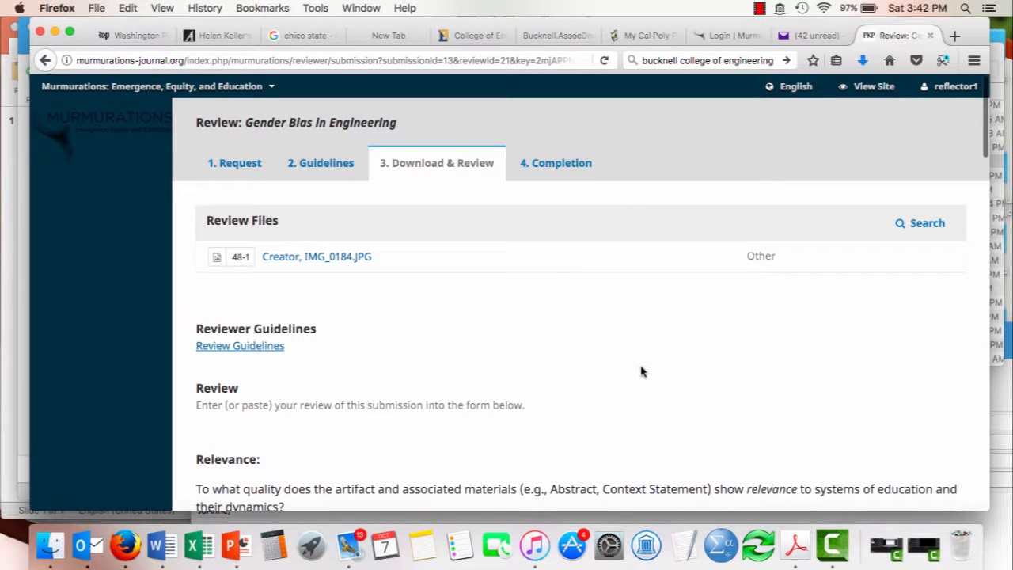
- Read the Review Guidelines notice through to its end and close it
scroll(640, 371, down, 2)
click(272, 299)
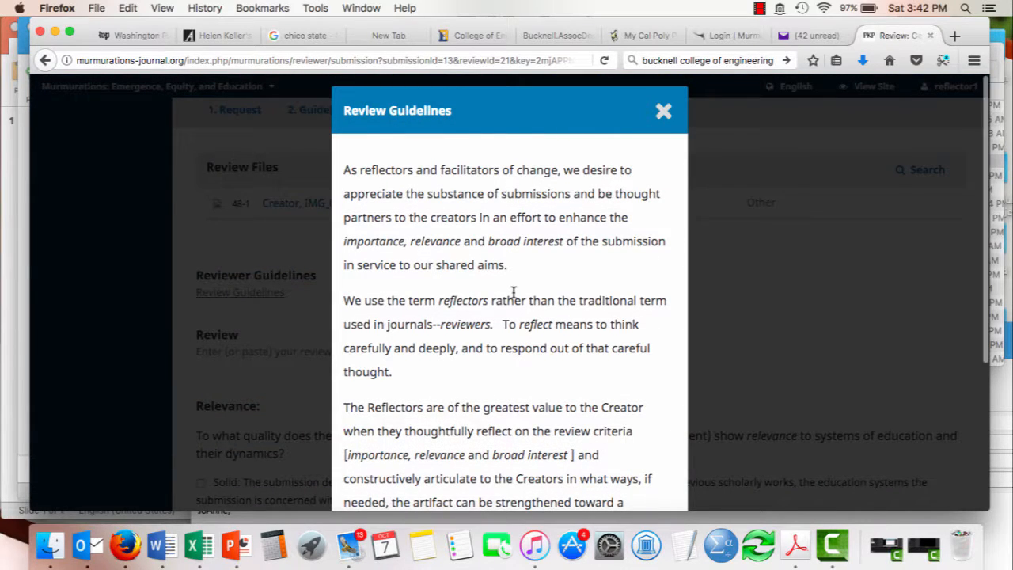
scroll(513, 292, down, 3)
scroll(513, 293, down, 4)
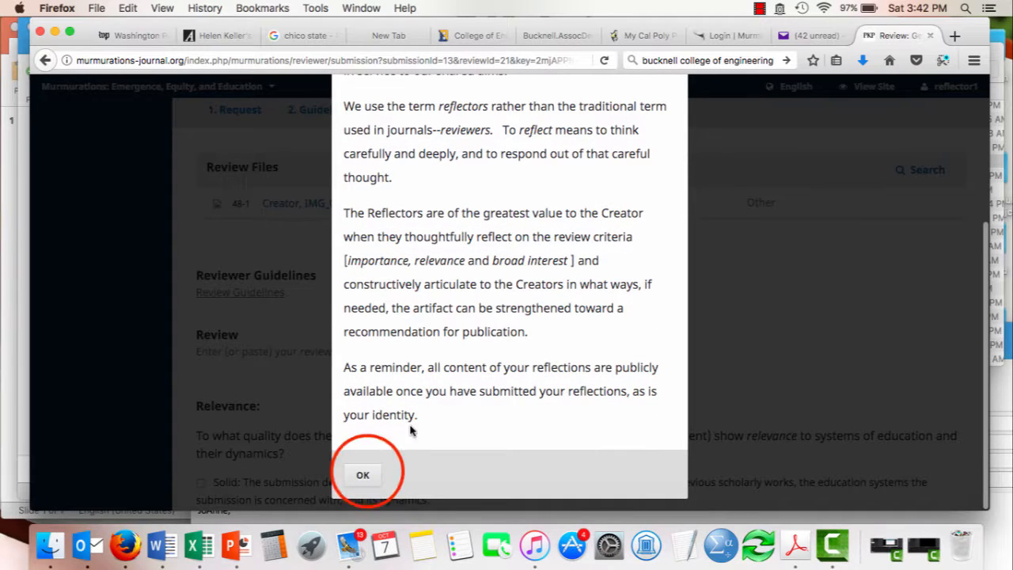
click(363, 473)
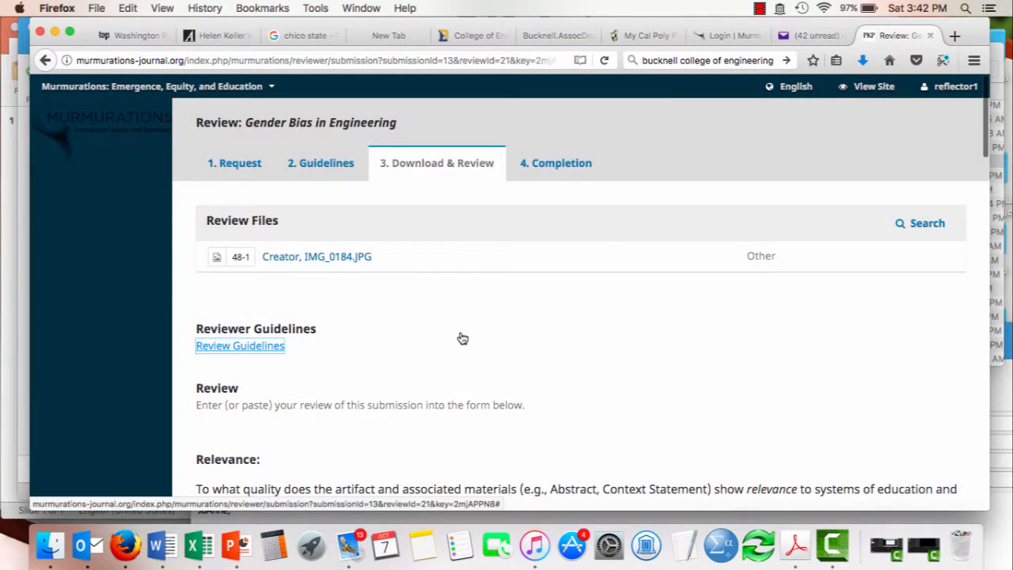
- Skim the review form, then view the review file IMG_0184.JPG in Preview and close it
scroll(462, 337, down, 3)
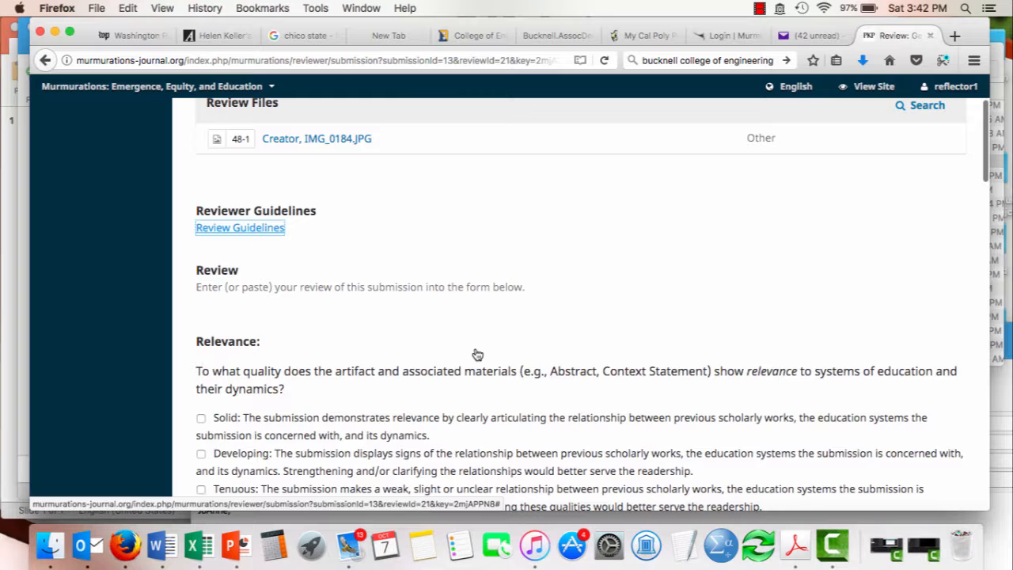
scroll(478, 304, down, 3)
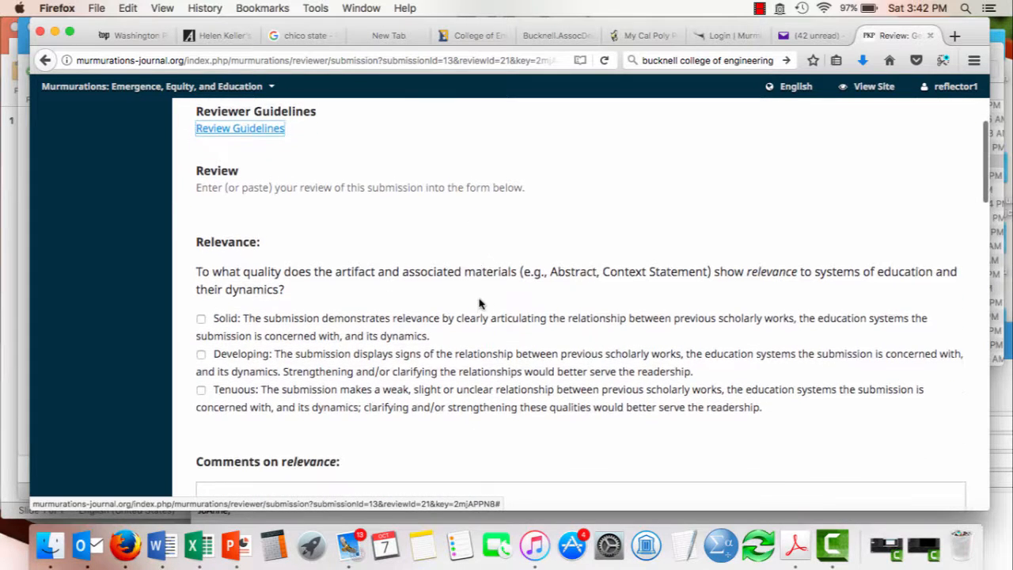
scroll(478, 303, down, 5)
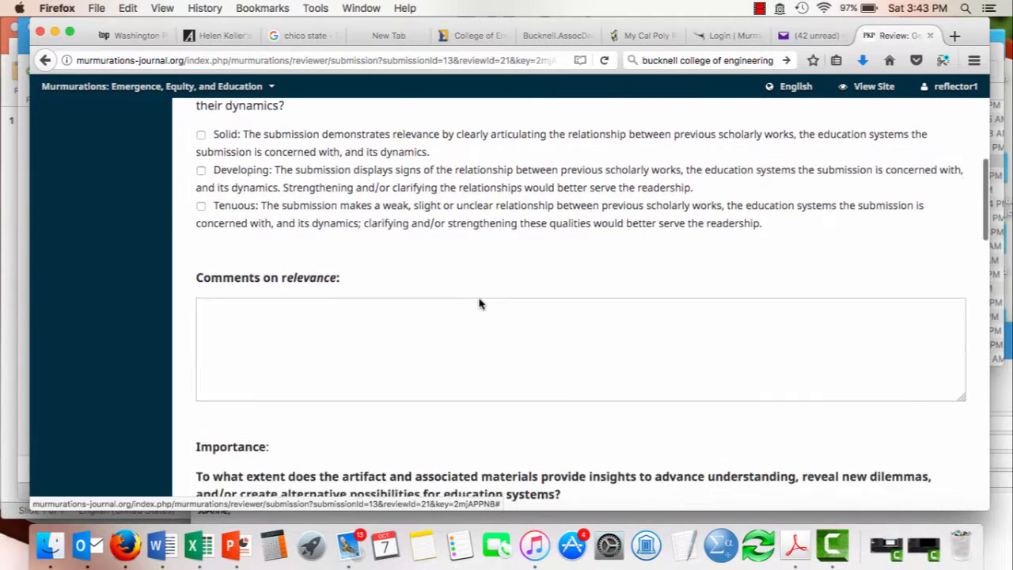
scroll(479, 303, down, 3)
scroll(479, 303, up, 10)
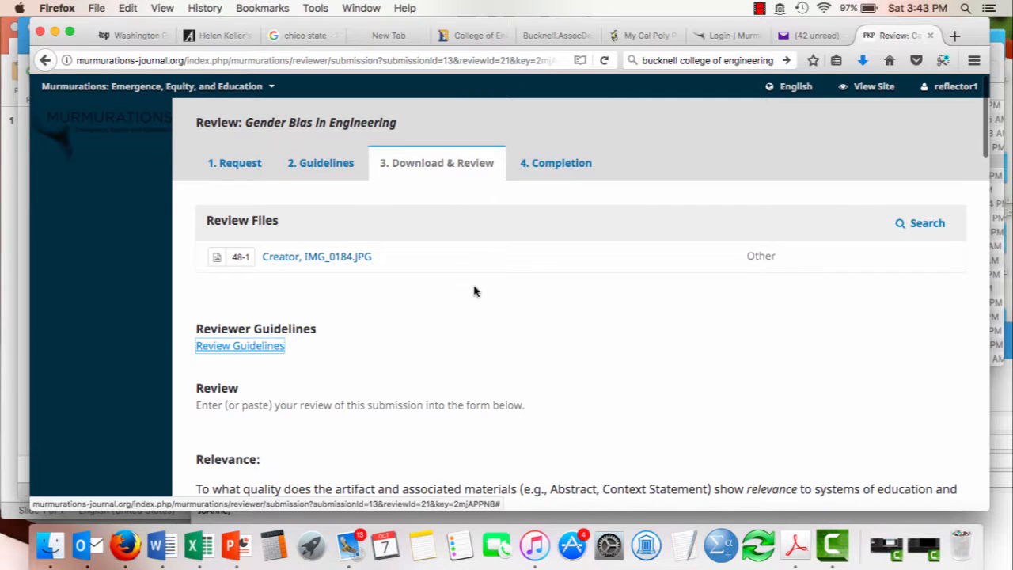
click(342, 256)
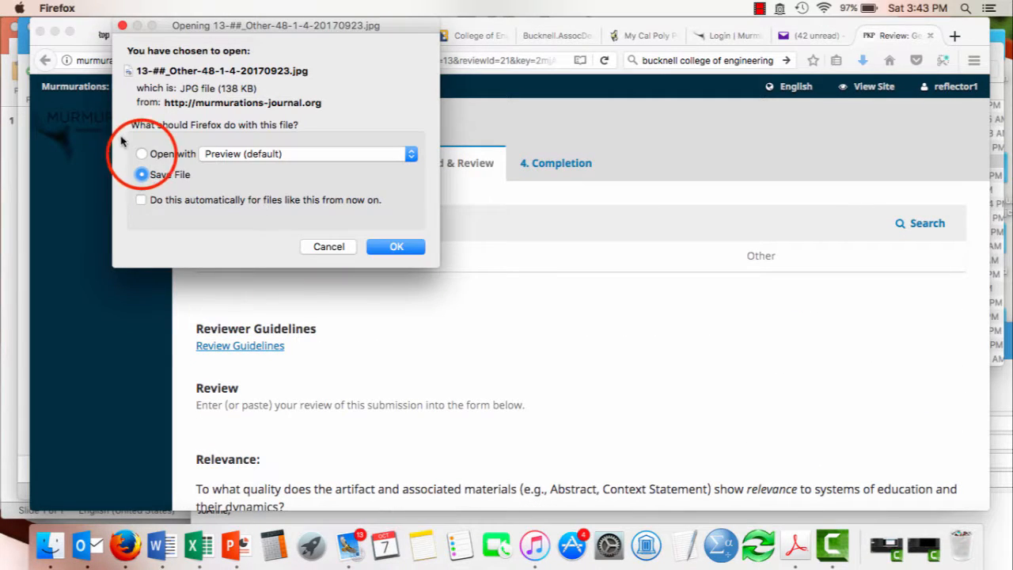
click(141, 154)
click(412, 248)
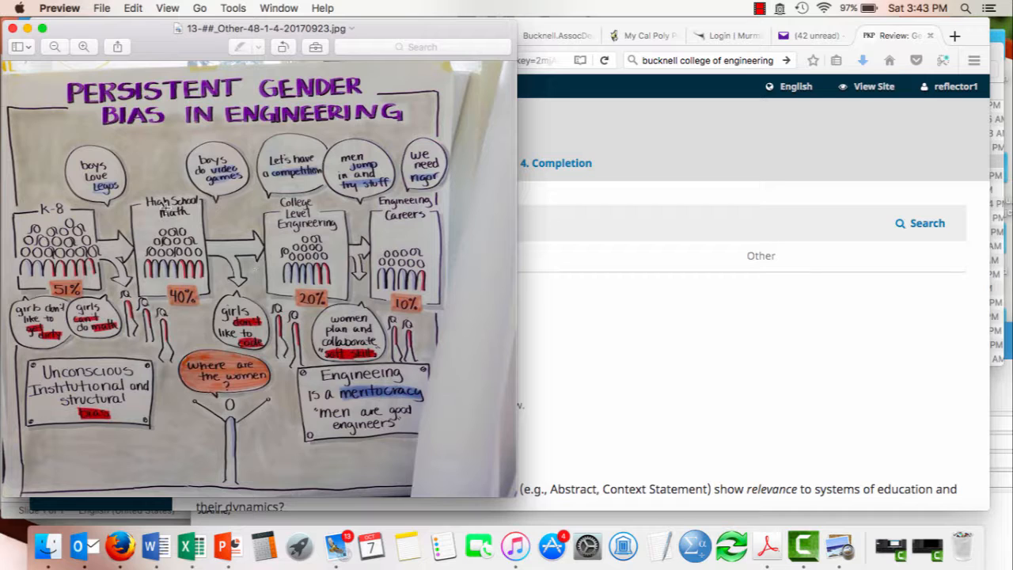
click(12, 29)
- Rate the submission's relevance as Developing
scroll(490, 342, down, 3)
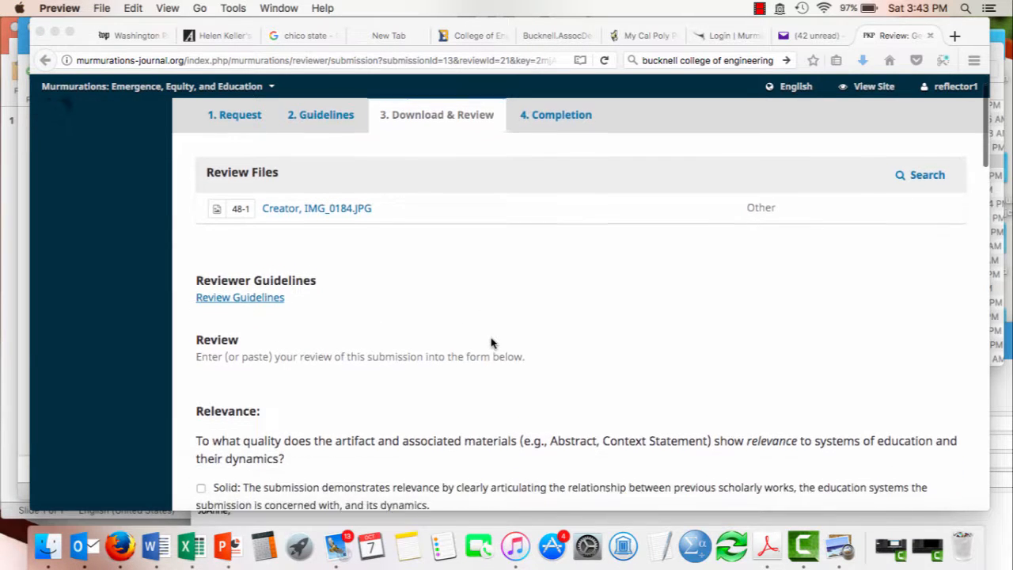
scroll(491, 343, down, 3)
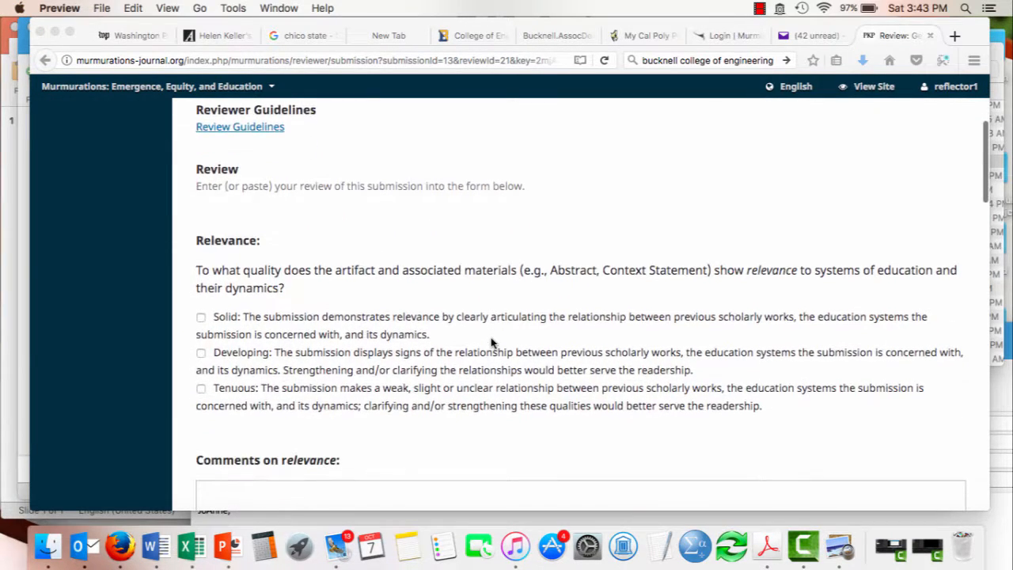
click(203, 356)
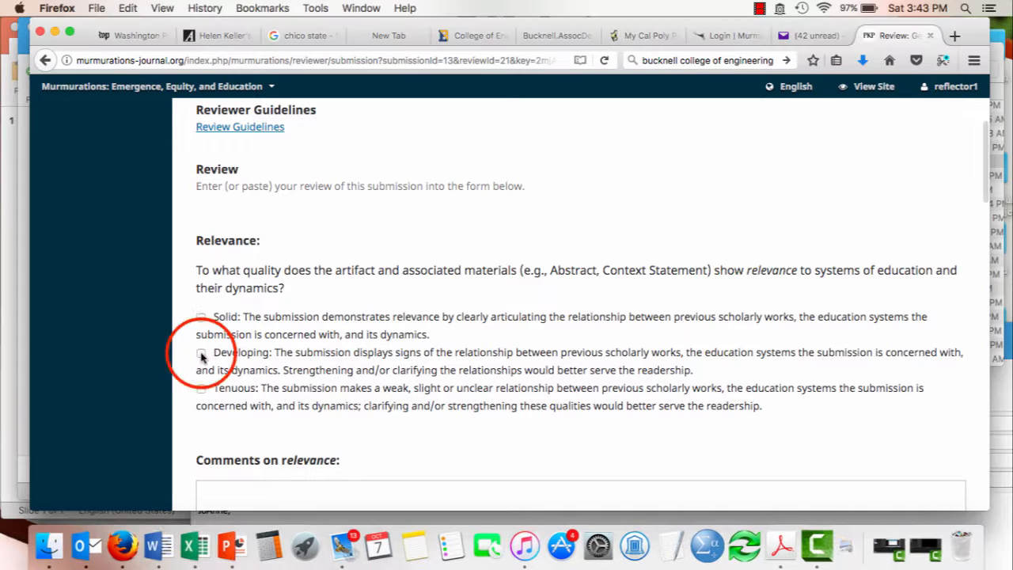
click(201, 353)
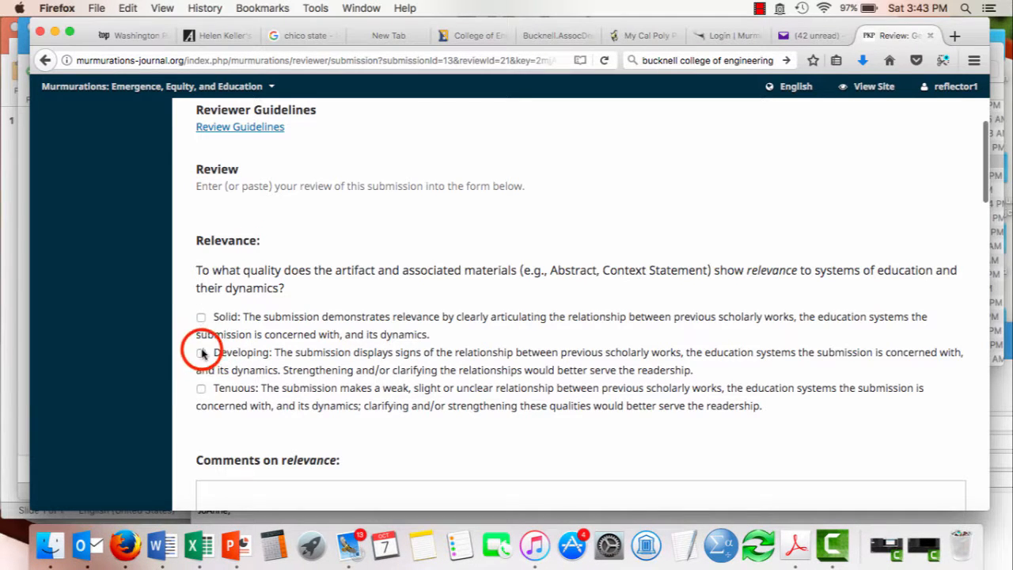
- Comment on relevance: "This is a good start" and "Please note that the publication will require a clean copy without the obstruction on the right."
scroll(356, 319, up, 1)
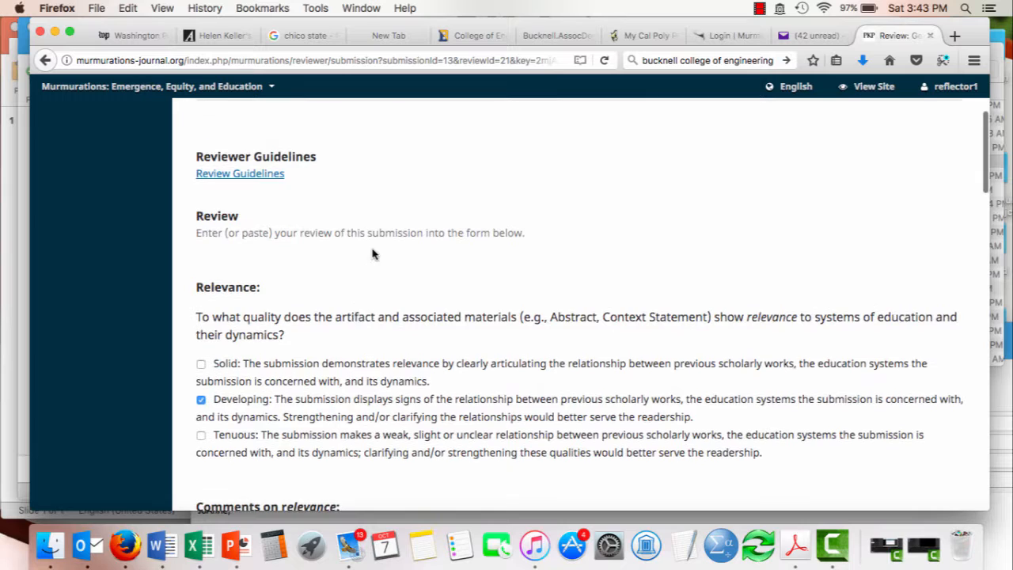
scroll(396, 249, down, 8)
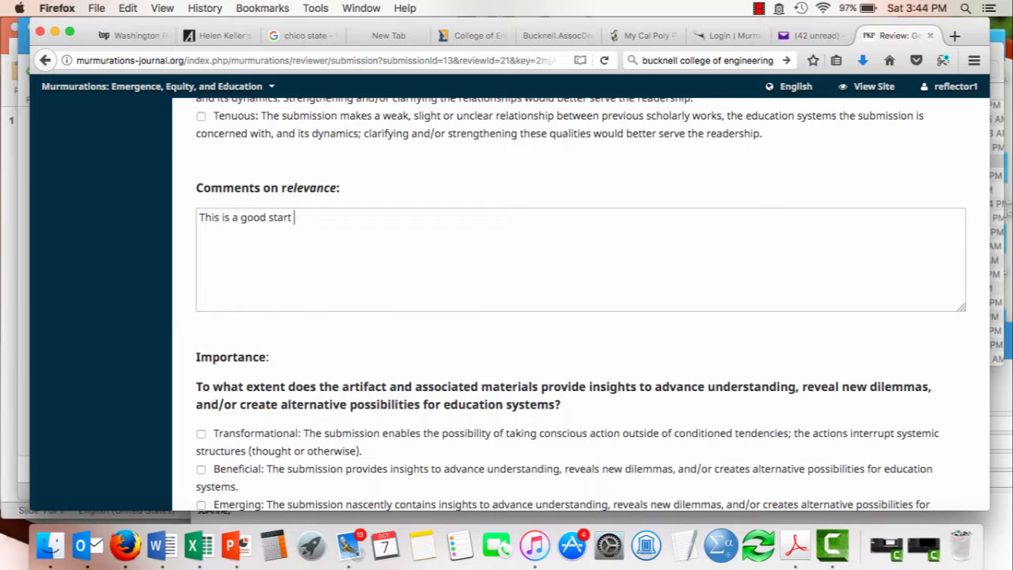
scroll(673, 275, down, 2)
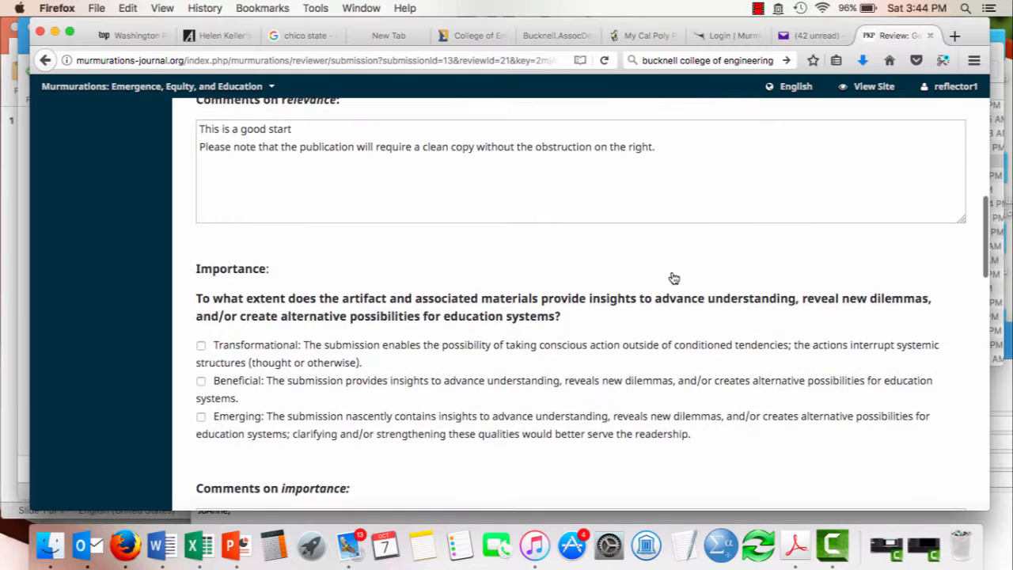
- Rate the submission's importance as Transformational
scroll(672, 275, up, 2)
scroll(673, 273, down, 1)
scroll(672, 272, down, 3)
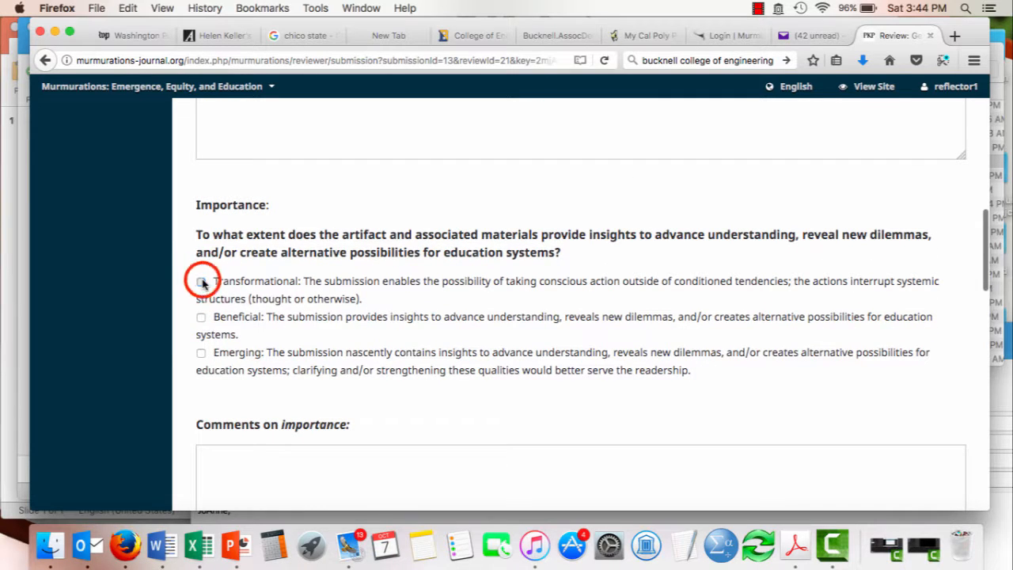
click(201, 283)
- Enter the comment on importance "This is a clear illustration of the important topic"
click(488, 407)
scroll(488, 409, down, 3)
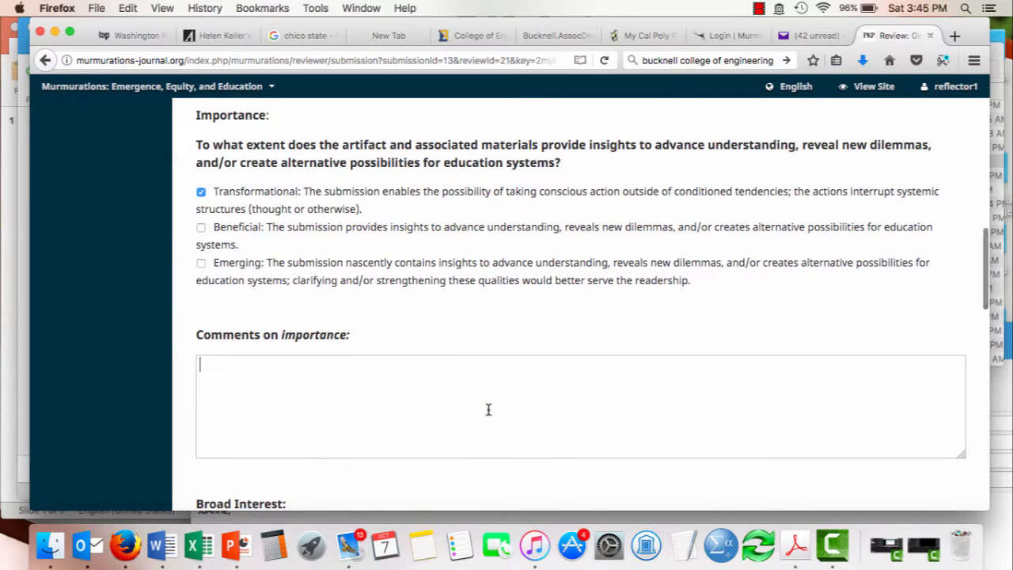
text(Thi)
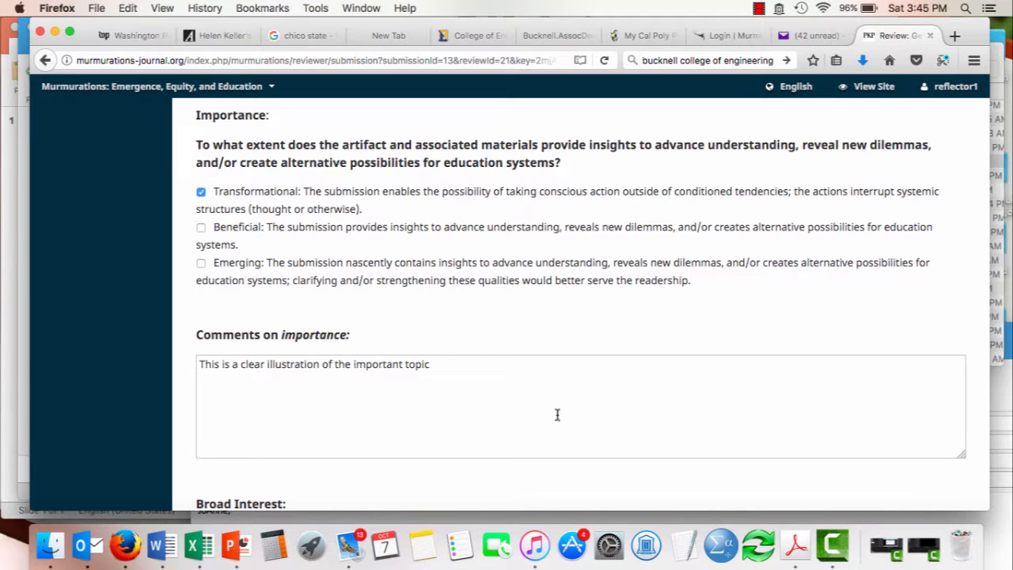
scroll(557, 414, down, 5)
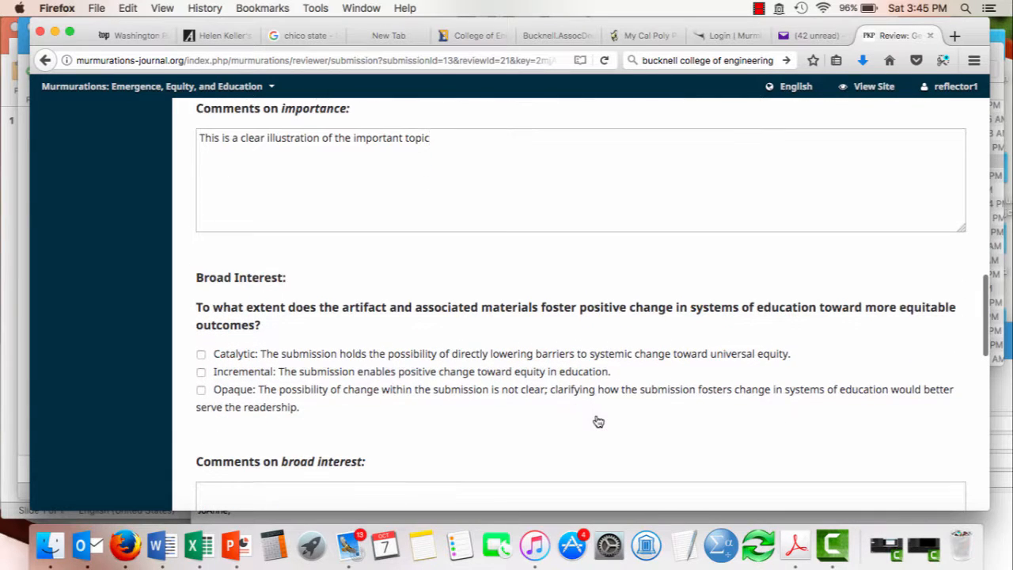
- Rate the submission's broad interest as Opaque and enter the comment on broad interest "Unclear the change process"
click(201, 389)
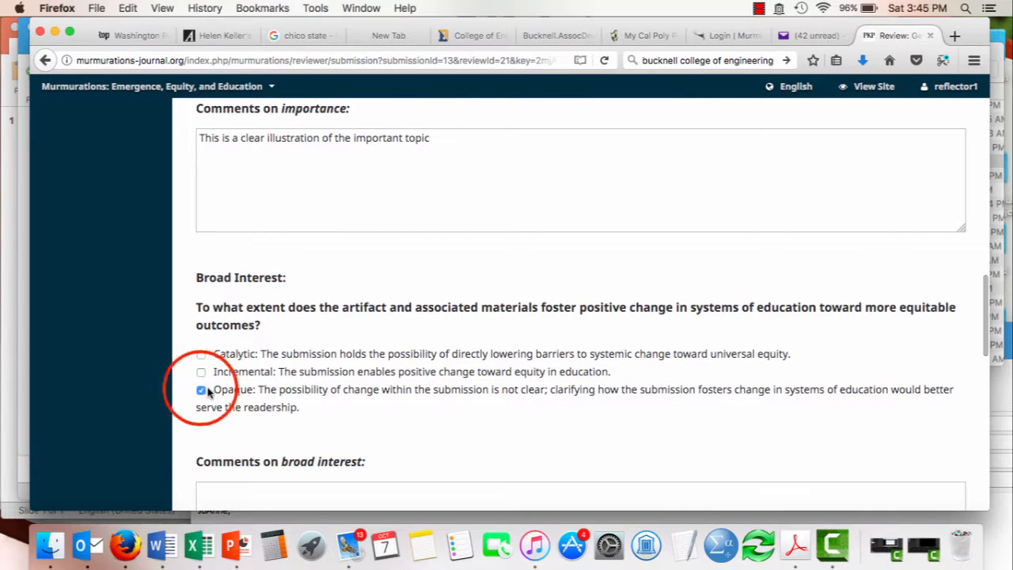
scroll(482, 326, down, 3)
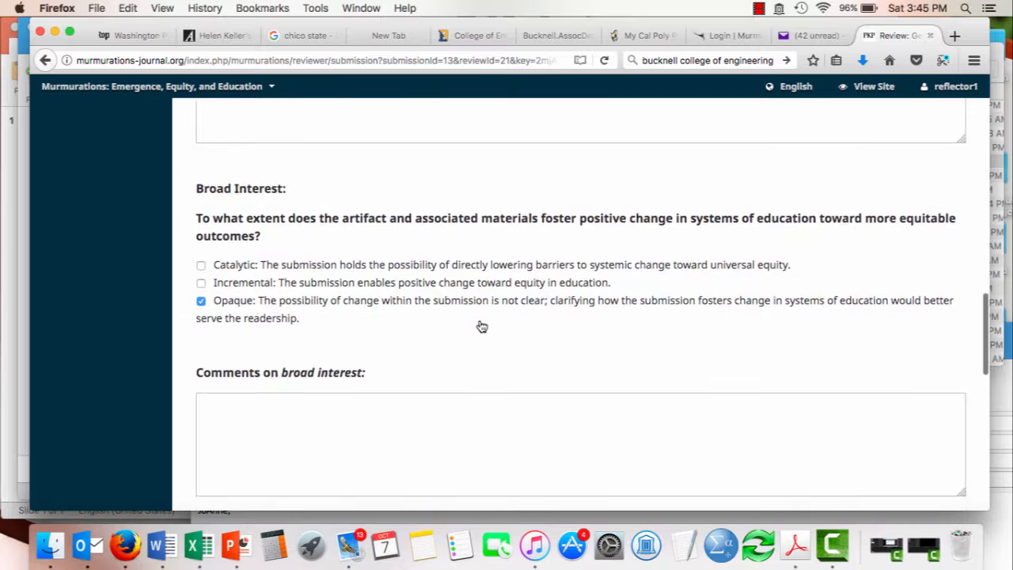
click(485, 356)
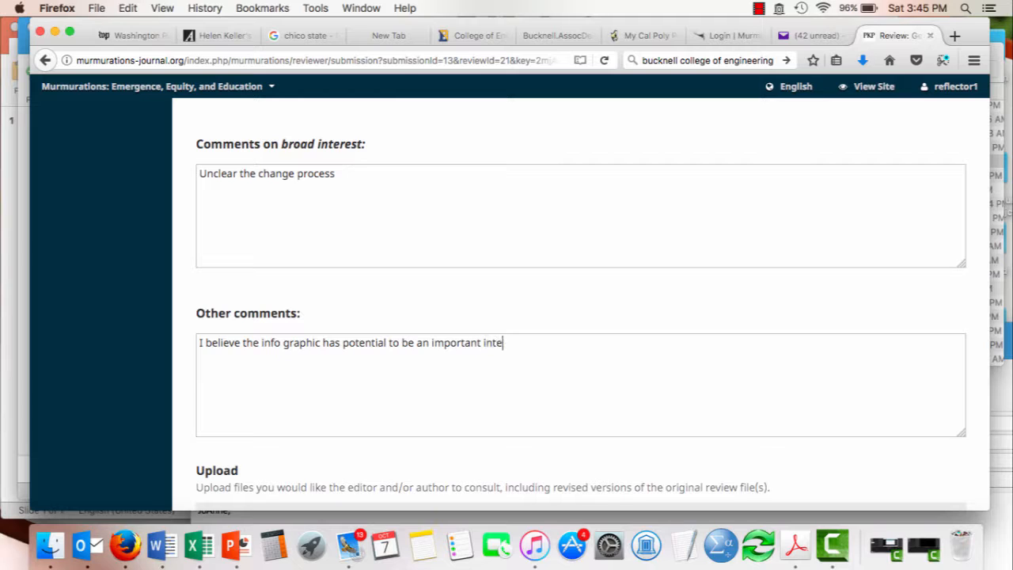
- Enter under other comments "I believe the info graphic has potential to be an important intervention.", correcting the misspelled last word
text(.)
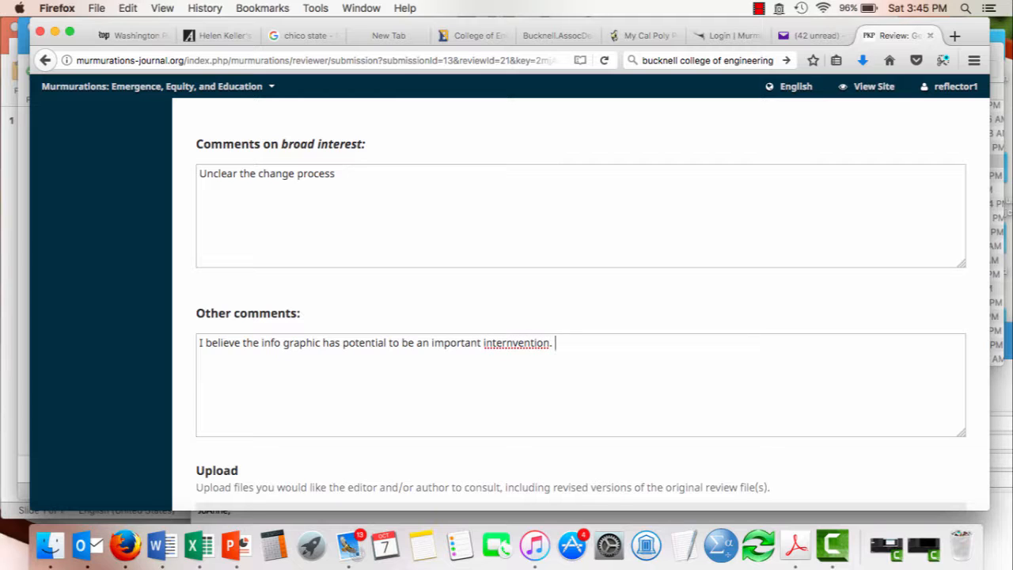
right_click(521, 346)
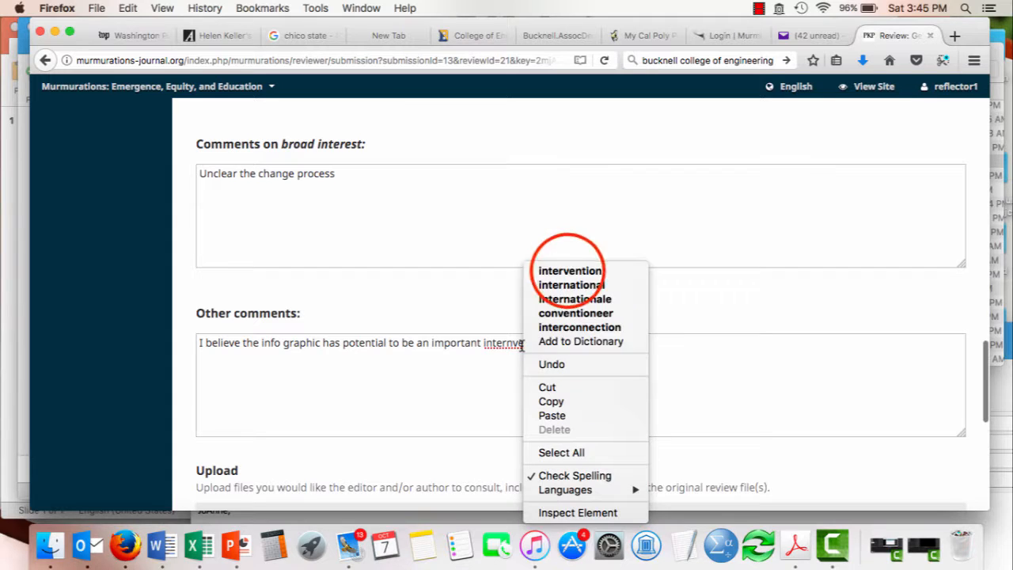
click(564, 268)
- Upload the "kansas notes" Word document from the Desktop folder to the reviewer files, keeping its details, and complete the upload
scroll(524, 326, down, 1)
scroll(524, 325, down, 3)
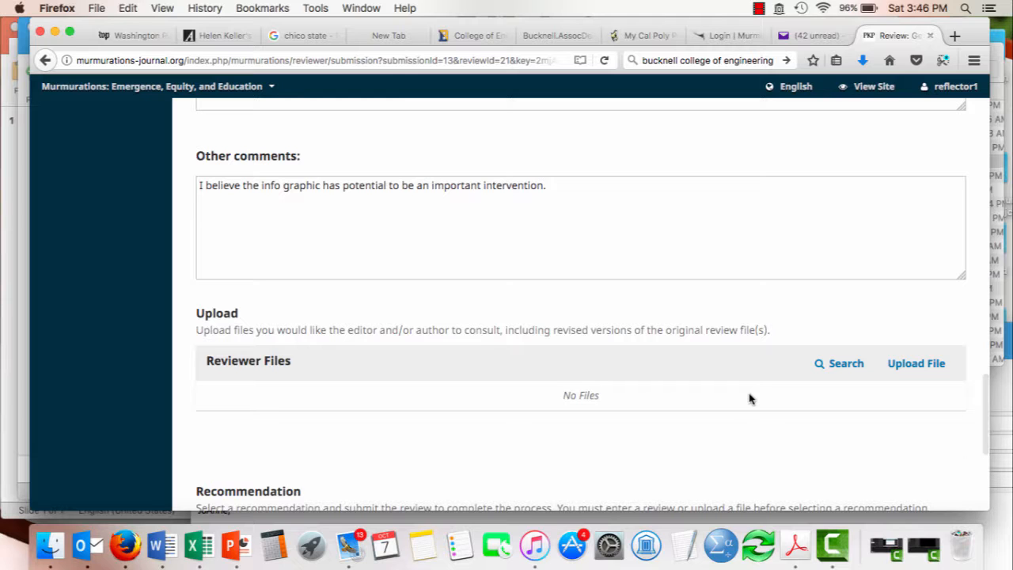
scroll(750, 398, down, 1)
click(916, 325)
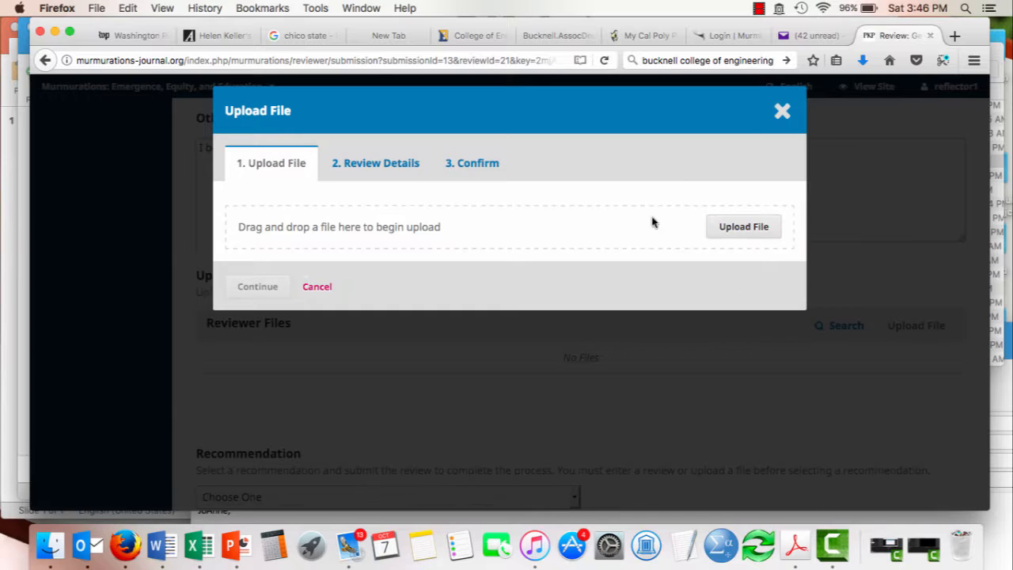
click(159, 545)
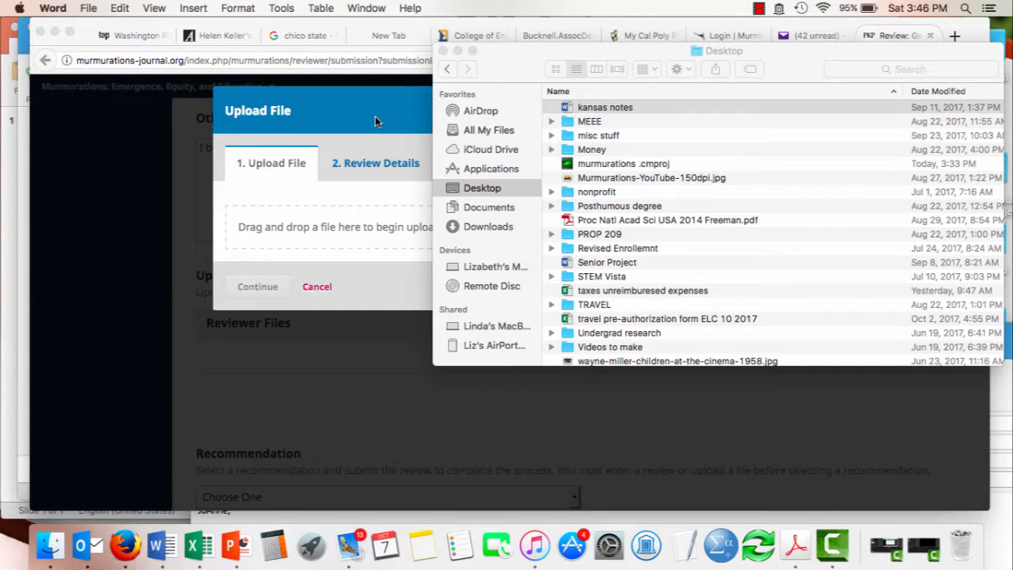
drag(609, 107, 356, 226)
click(402, 291)
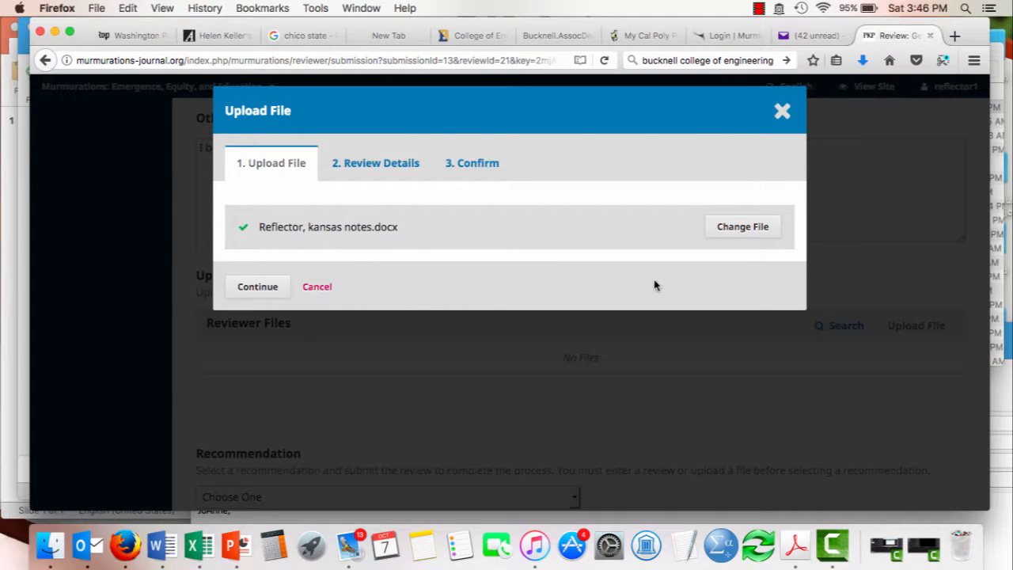
click(259, 286)
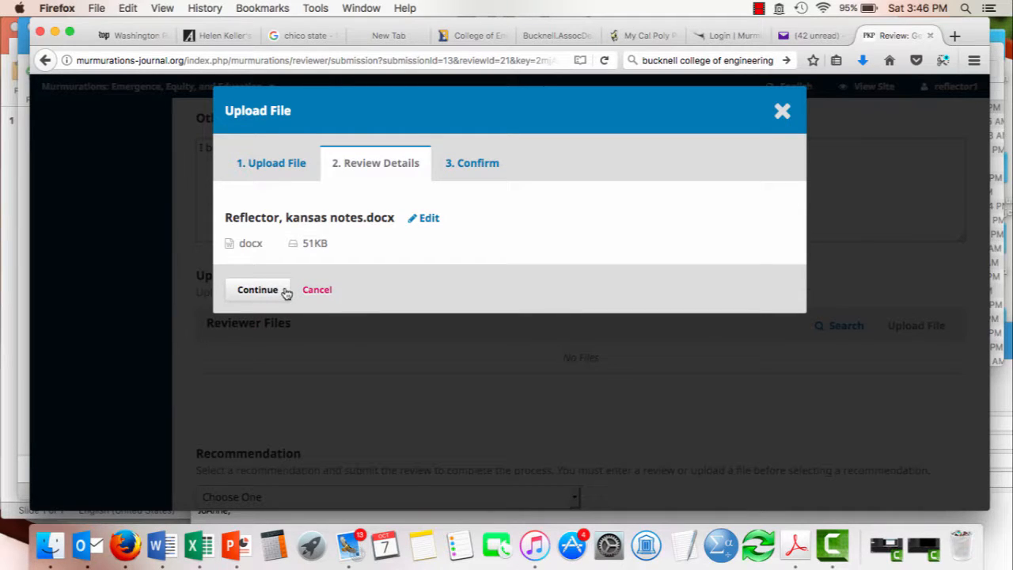
click(284, 291)
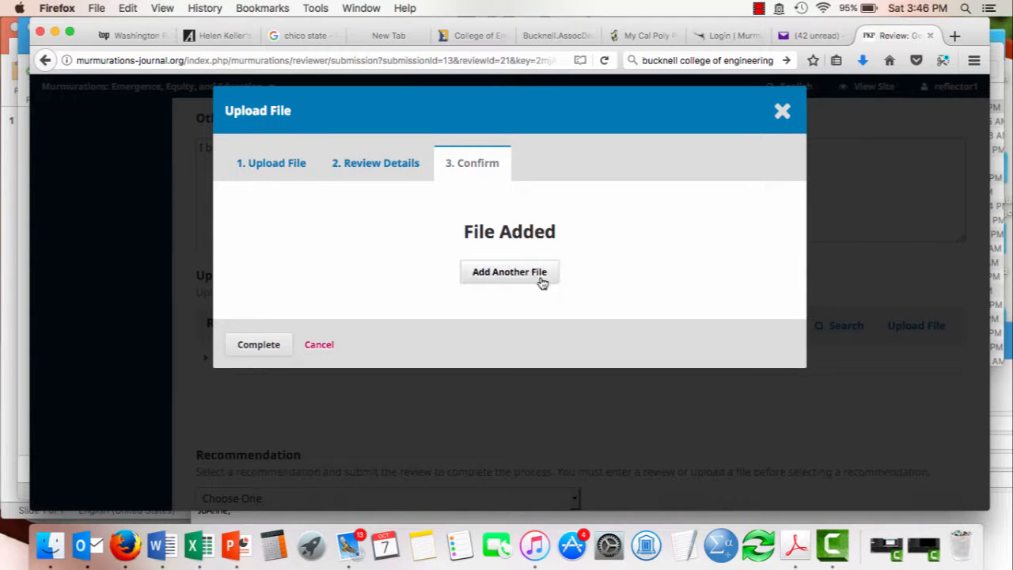
click(259, 344)
- Set the recommendation to Revisions Required, then submit the review and confirm the submission
scroll(599, 321, down, 3)
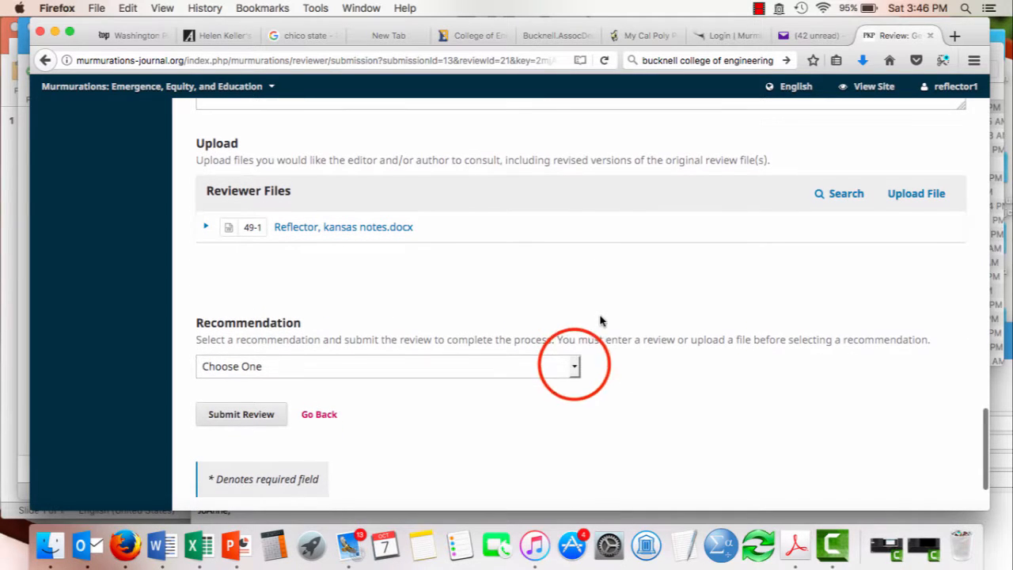
click(574, 366)
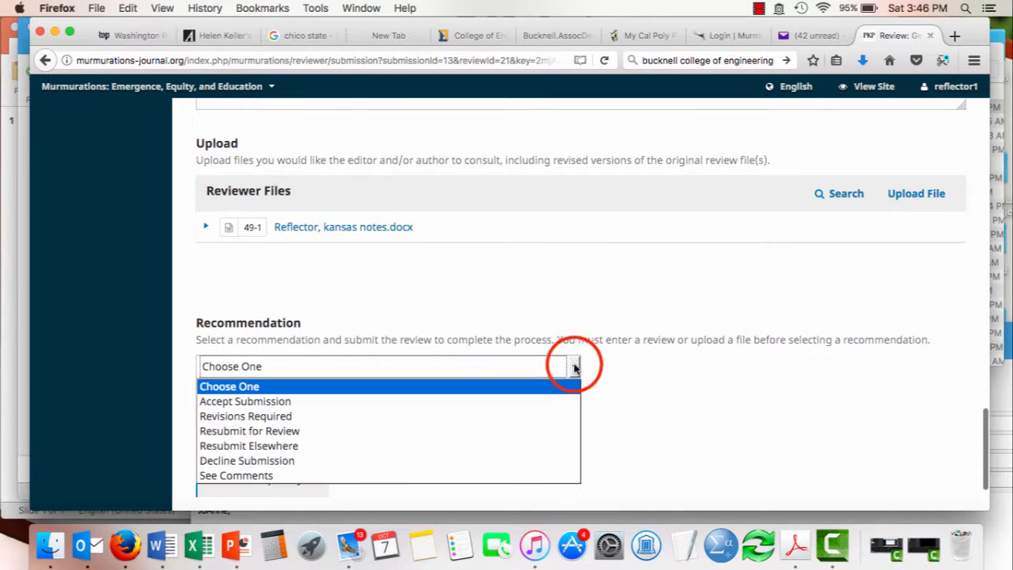
click(522, 416)
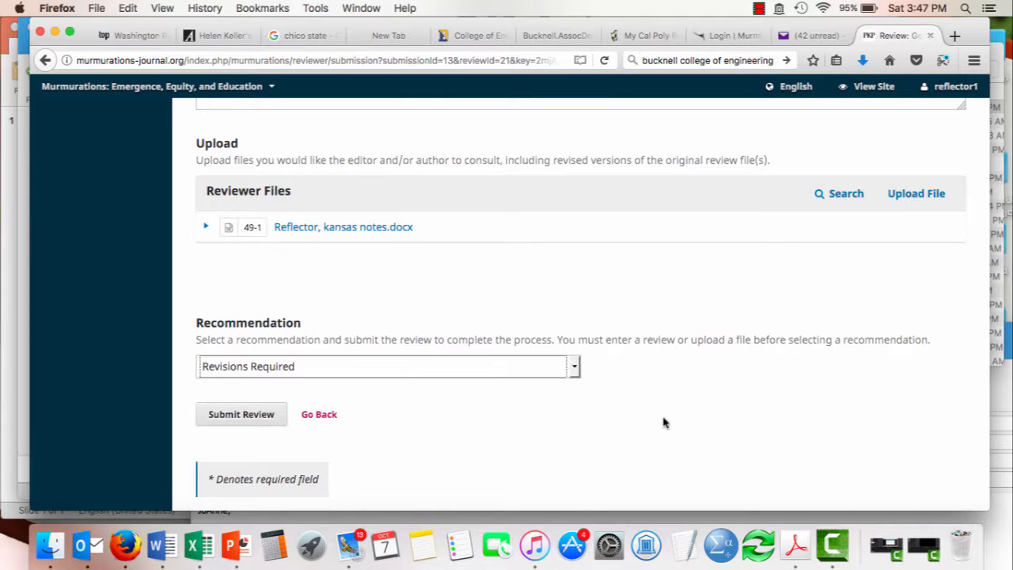
scroll(690, 422, down, 3)
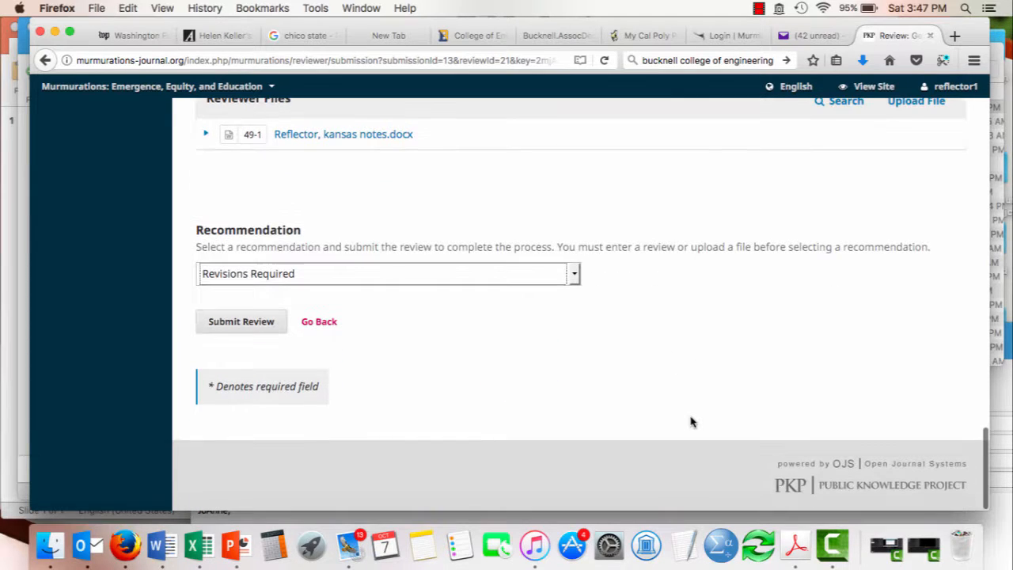
click(261, 325)
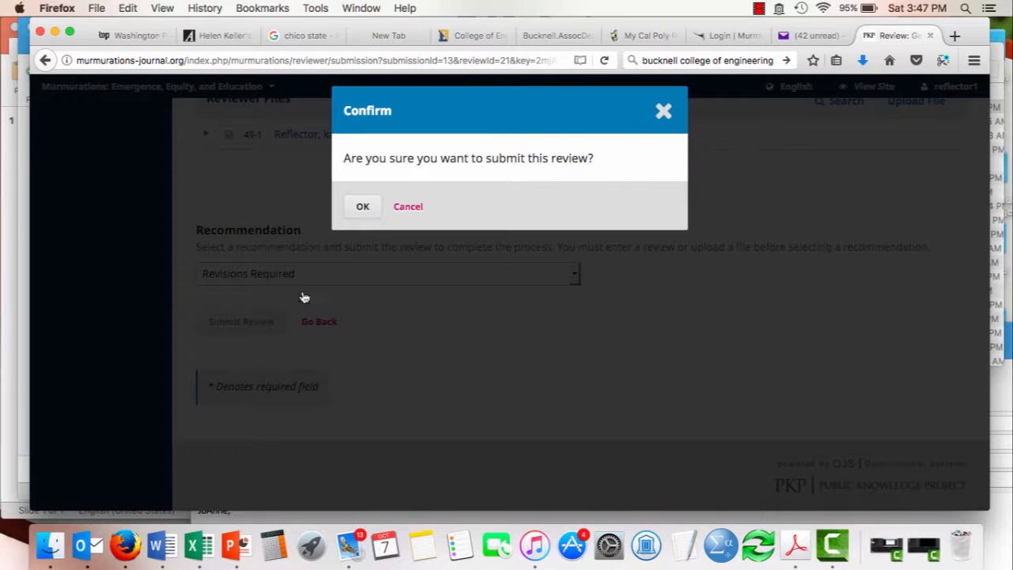
click(363, 208)
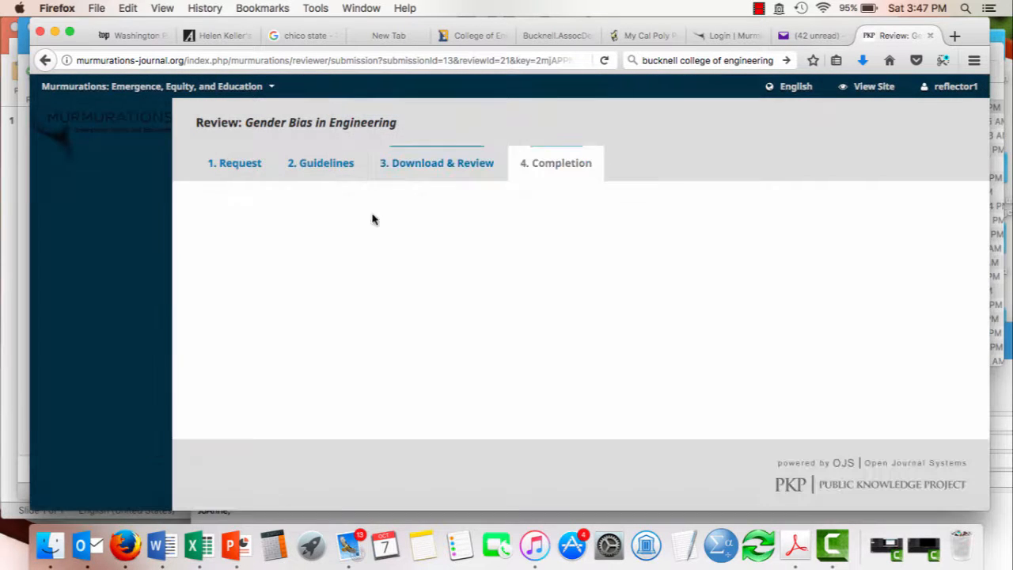